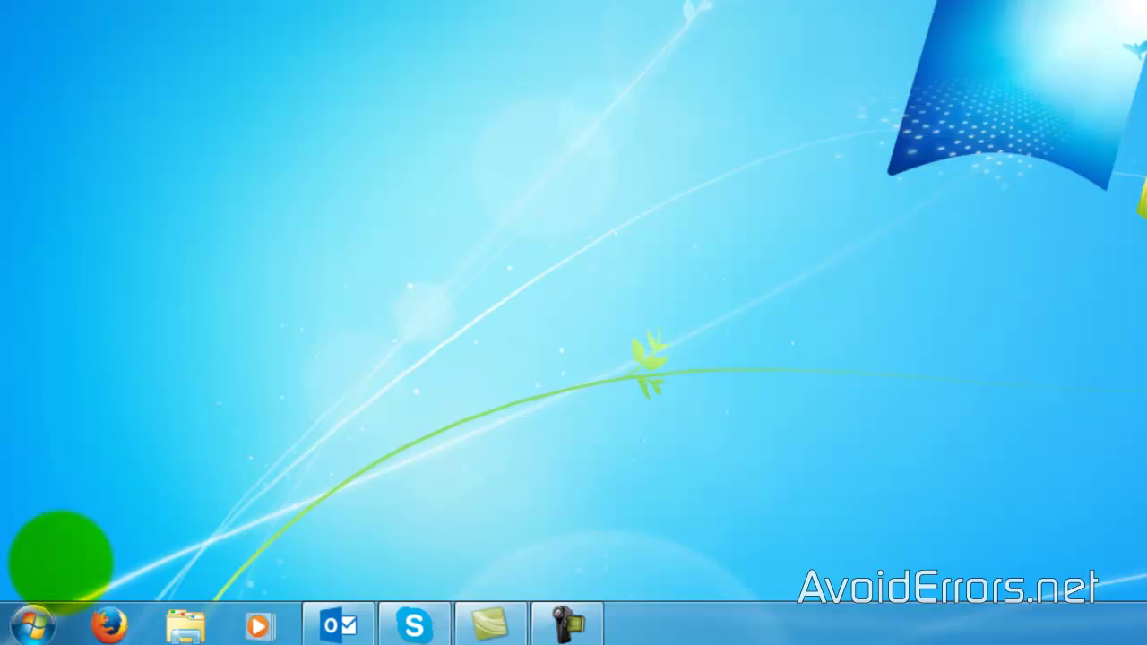
Step: From the Start menu, open the Computer window listing drives C:, D:, E: and F:
click(31, 625)
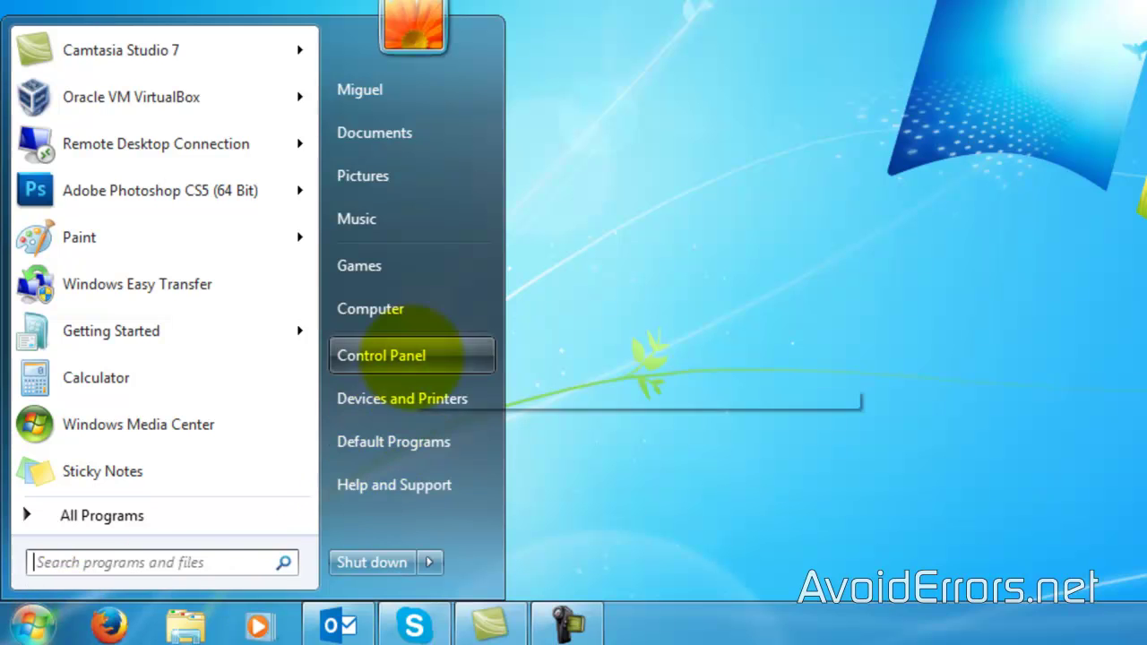
click(422, 308)
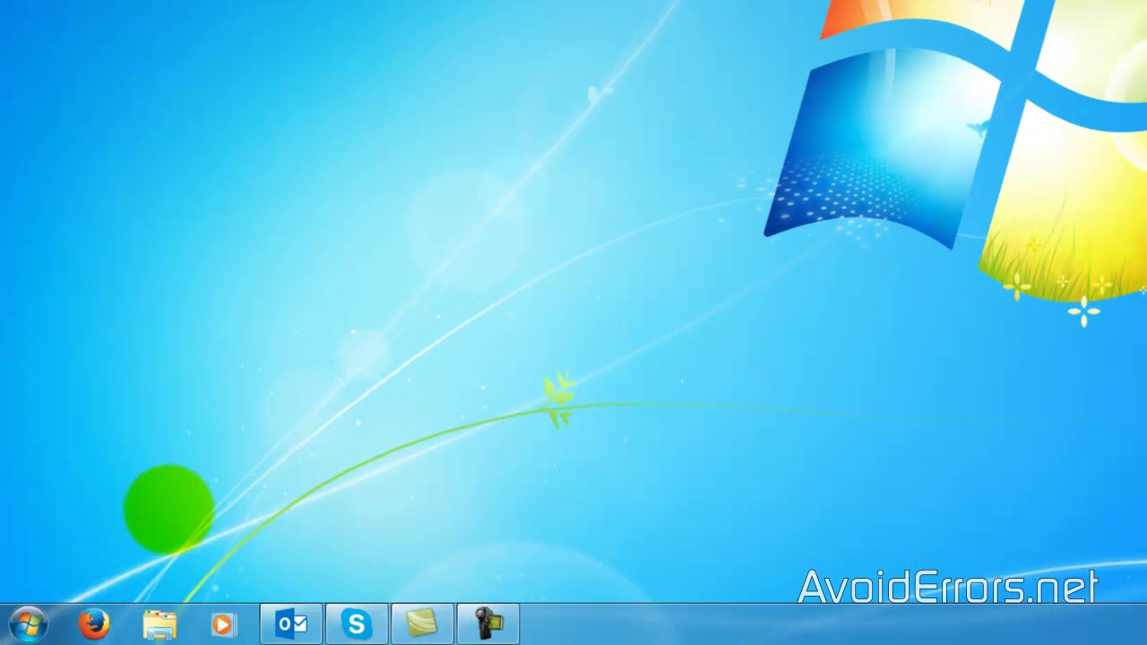
Step: Paste 'Windows Easy Transfer' into the Start menu search and launch the program
click(28, 625)
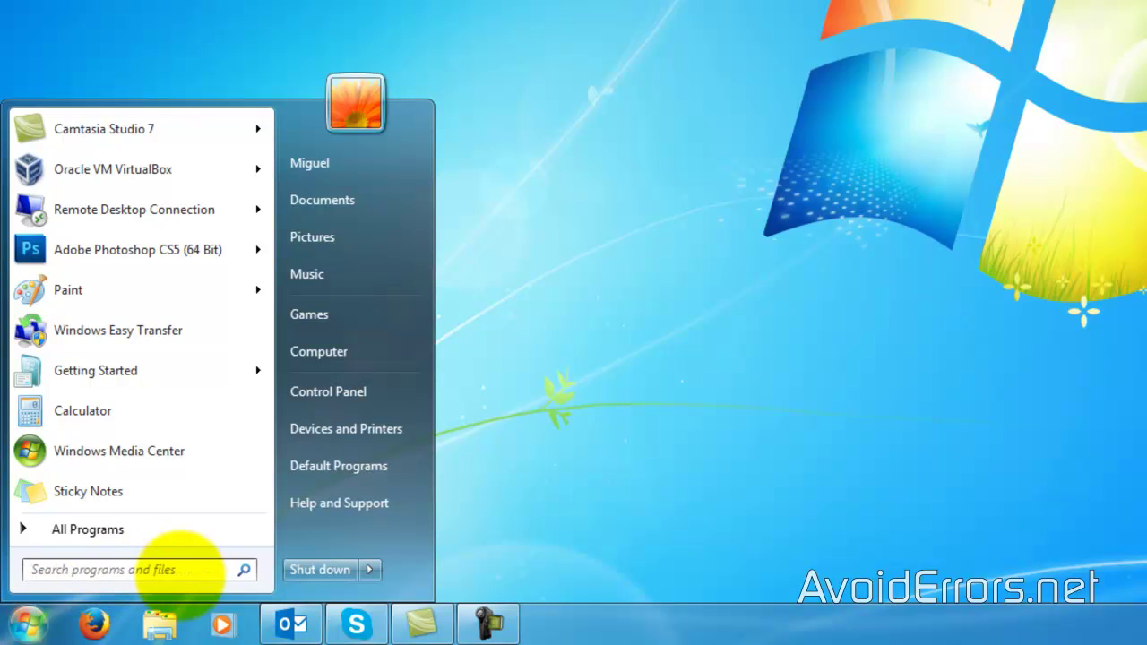
right_click(190, 571)
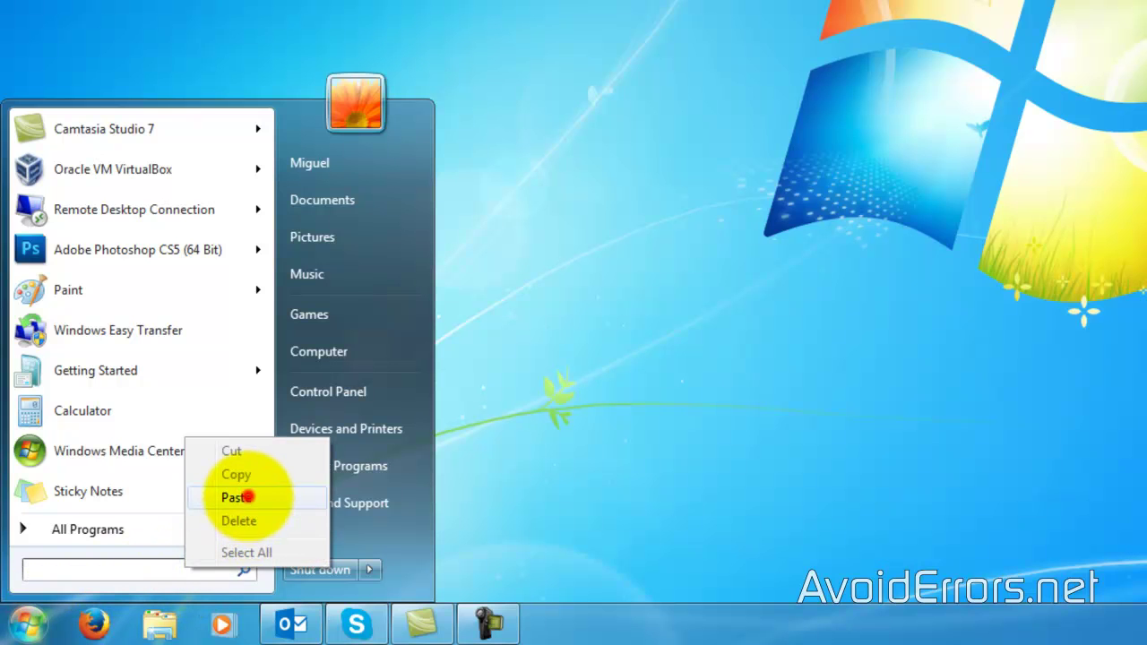
click(243, 495)
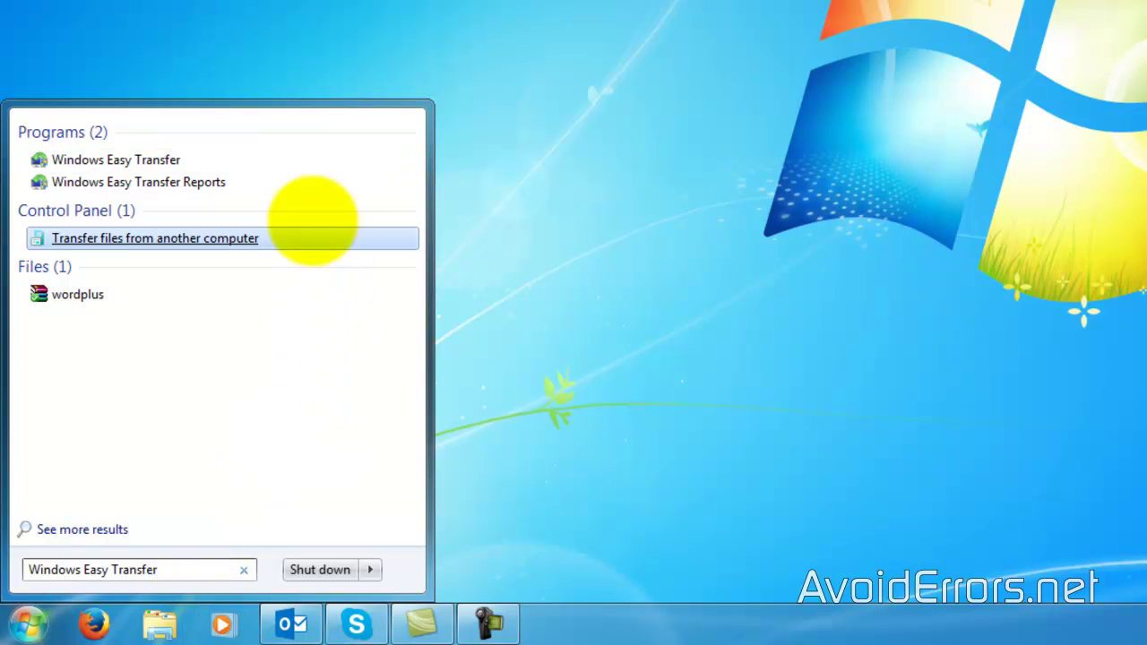
click(308, 157)
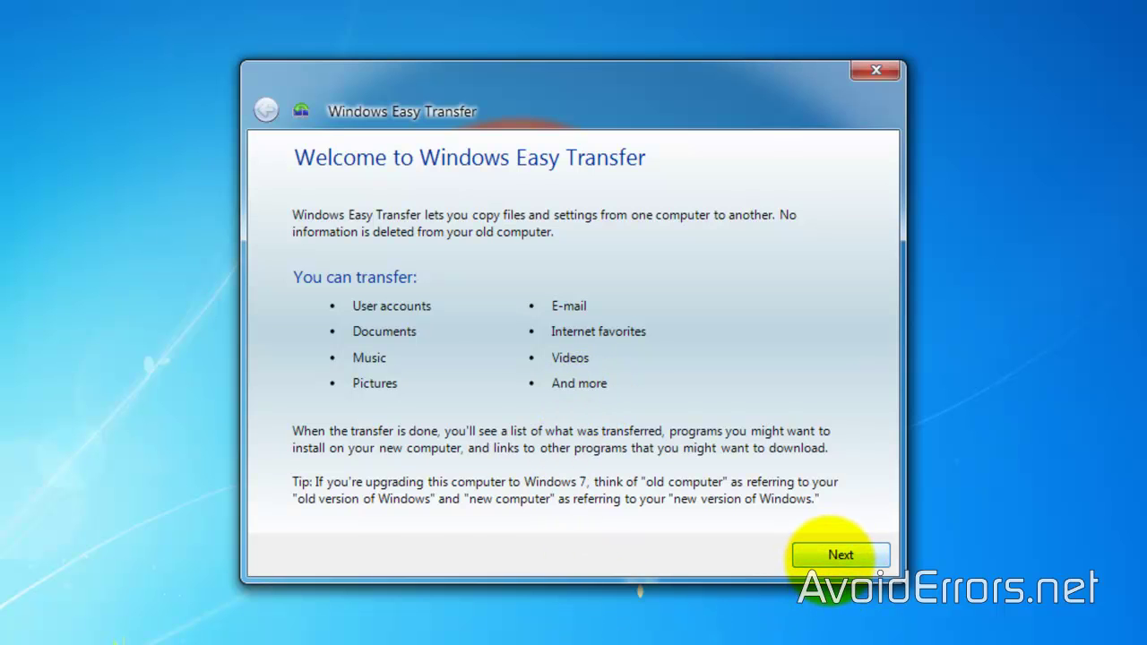
Step: Choose an external hard disk or USB flash drive, and mark this PC as the old computer
click(829, 558)
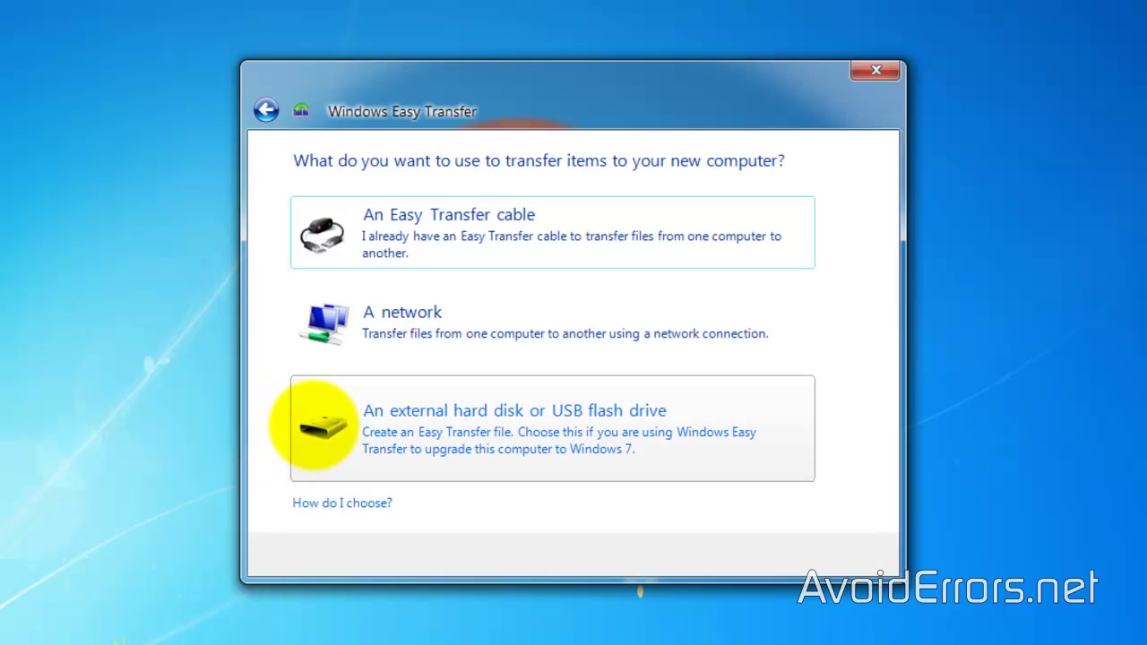
click(319, 425)
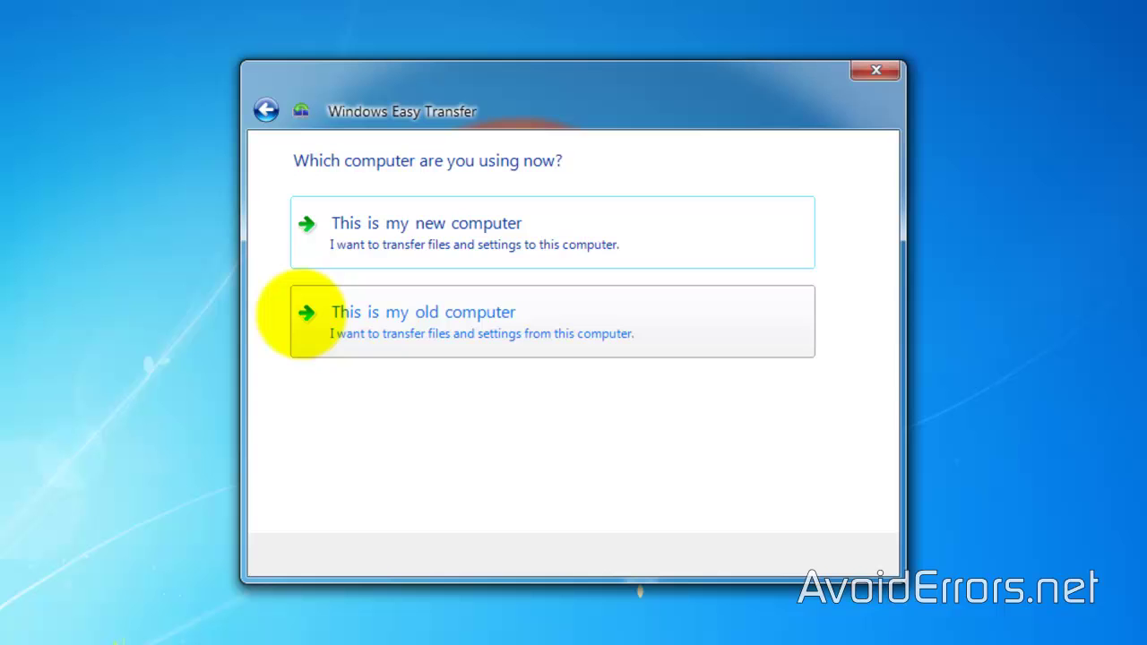
click(301, 313)
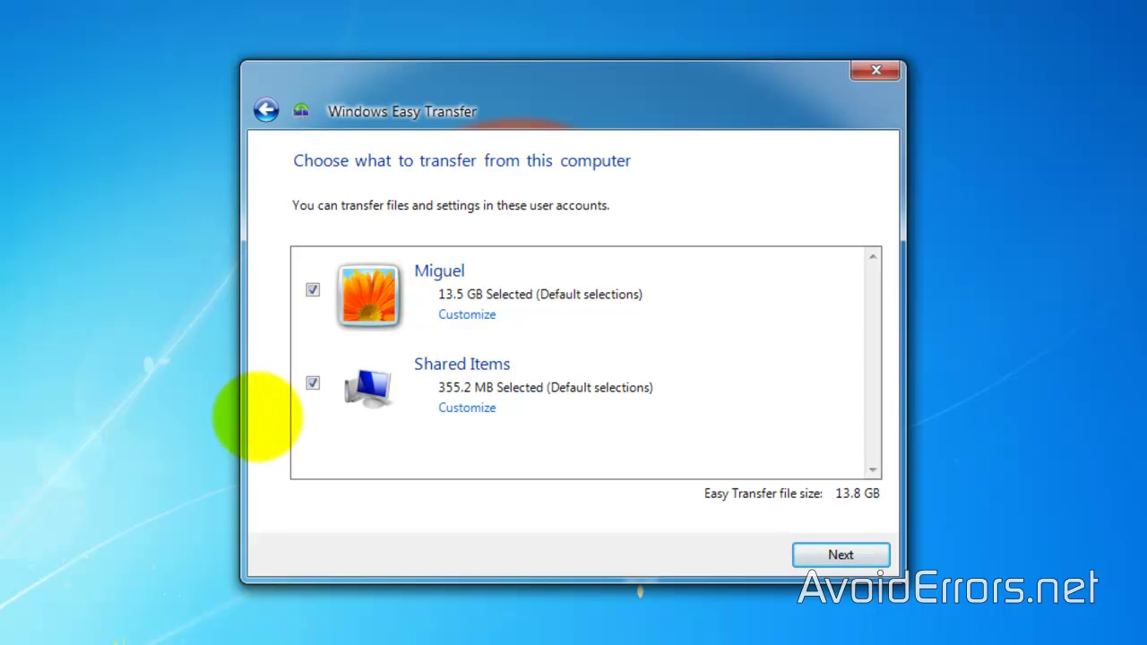
Step: Exclude Shared Items, keep the user's Pictures included, and open Advanced folder selection
click(313, 383)
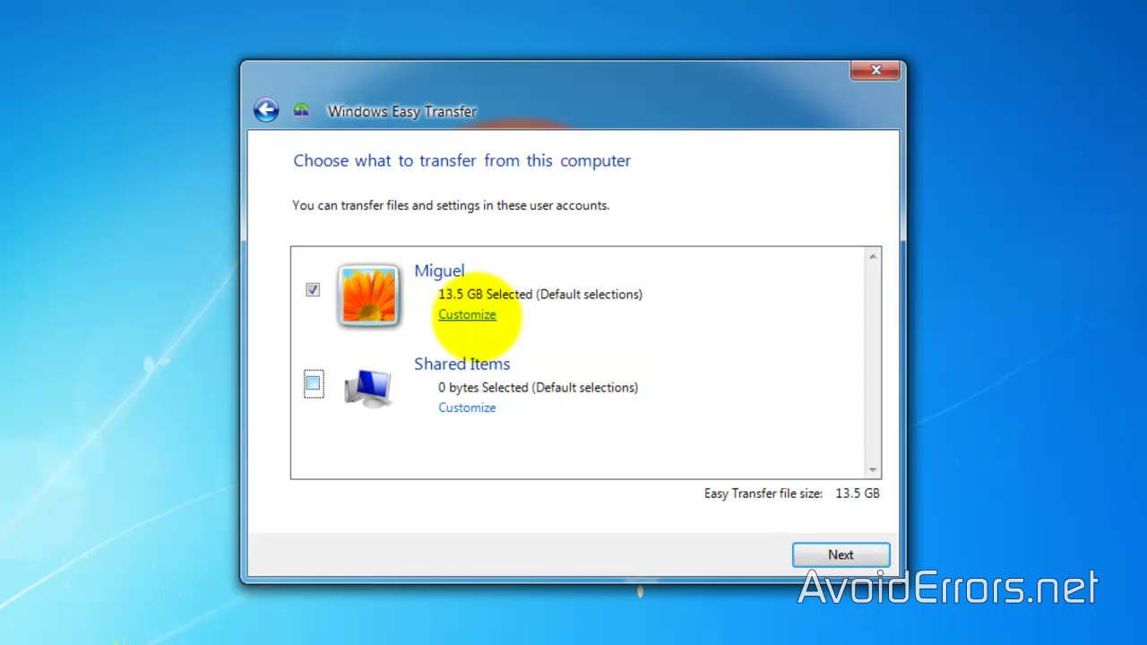
click(467, 315)
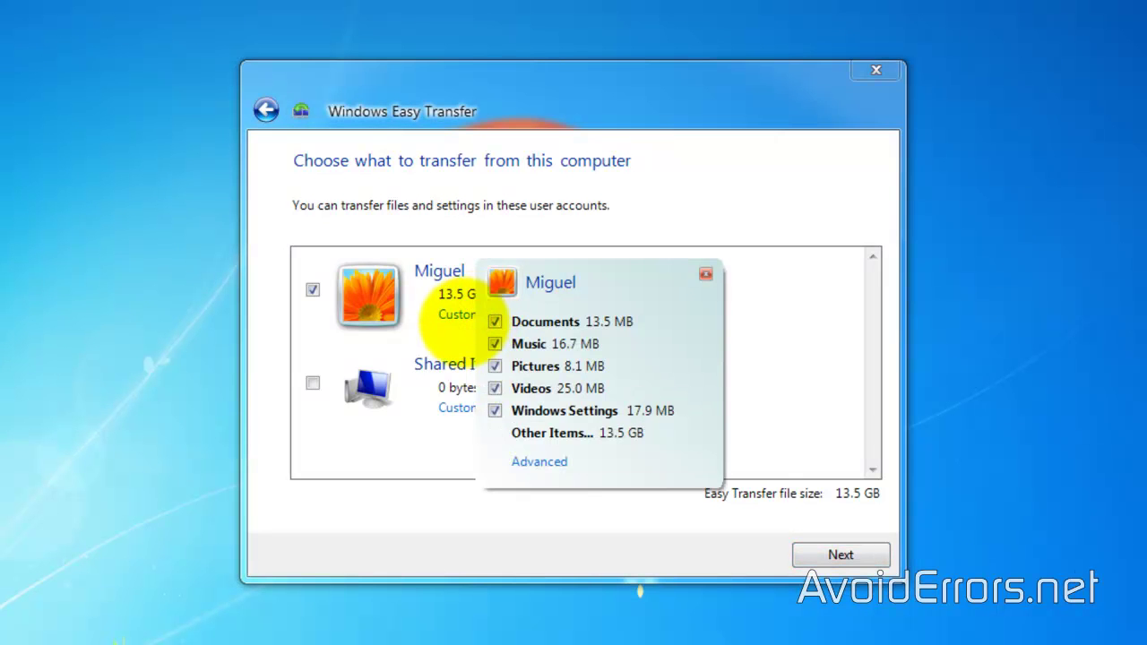
click(495, 365)
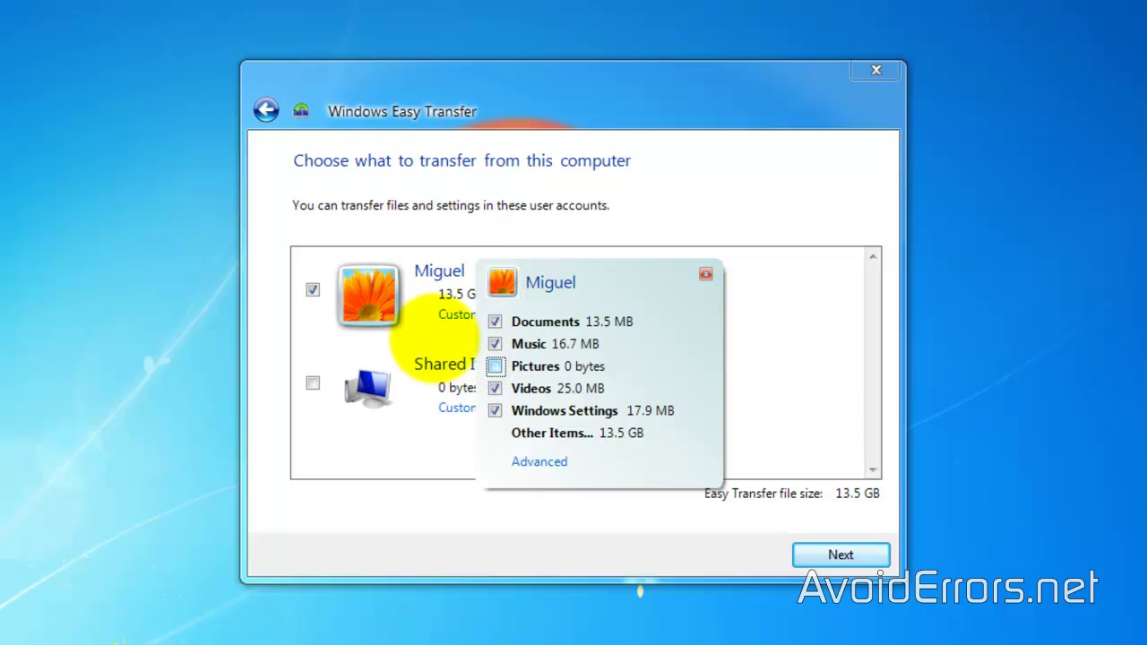
click(494, 366)
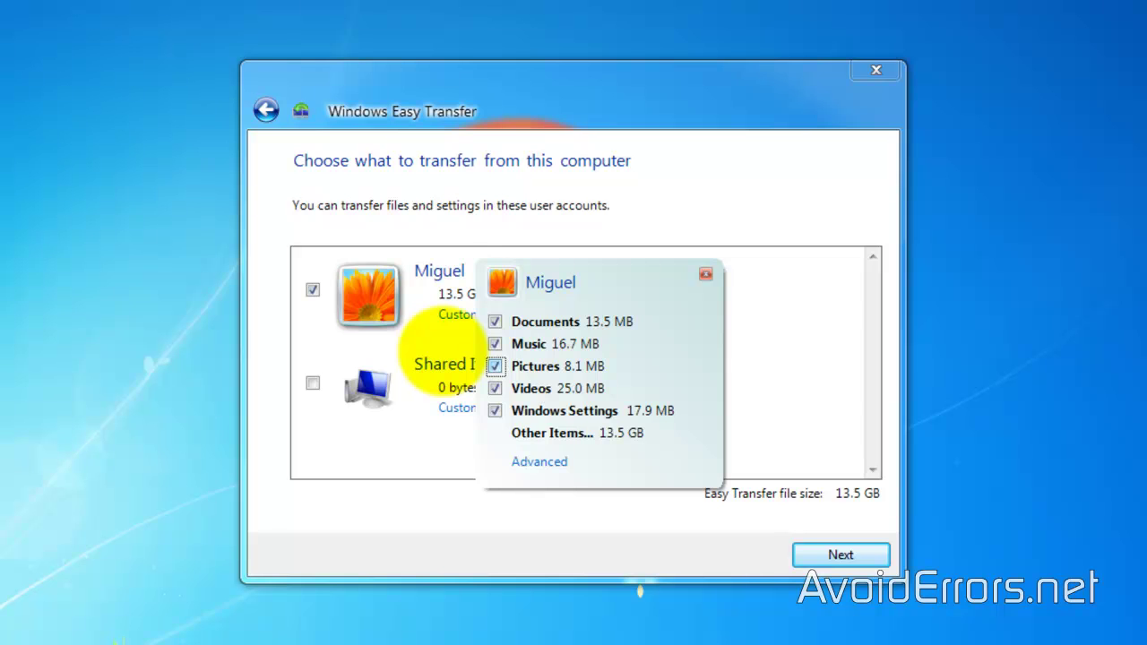
click(527, 462)
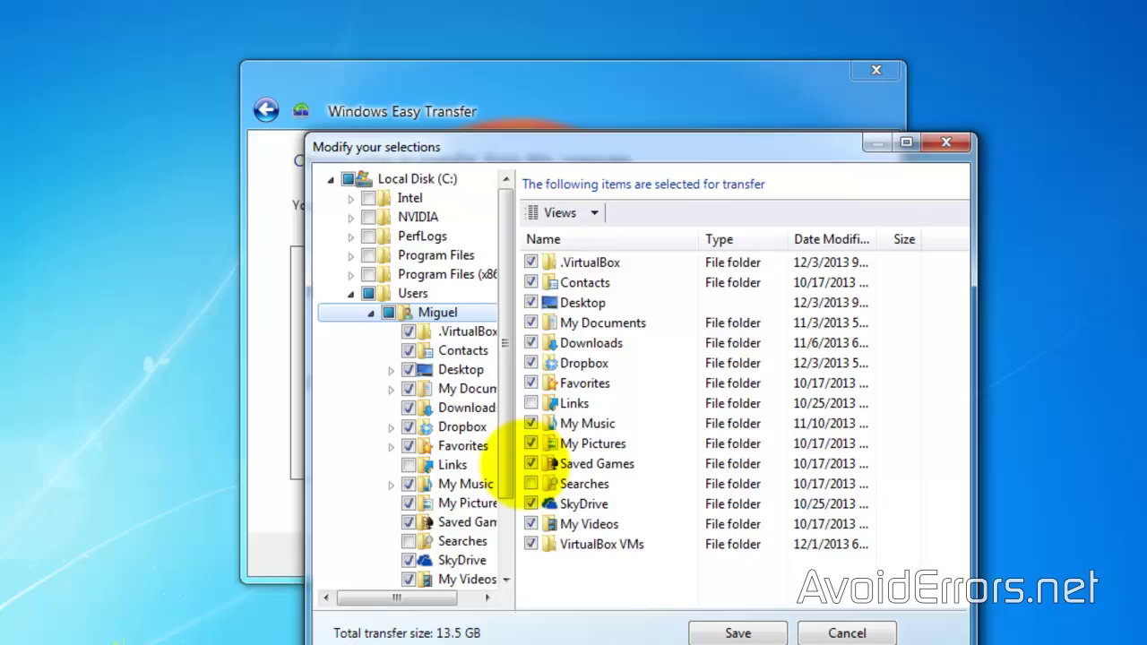
Step: Toggle the Dropbox folder off and back on, then cancel Modify your selections unchanged
click(530, 363)
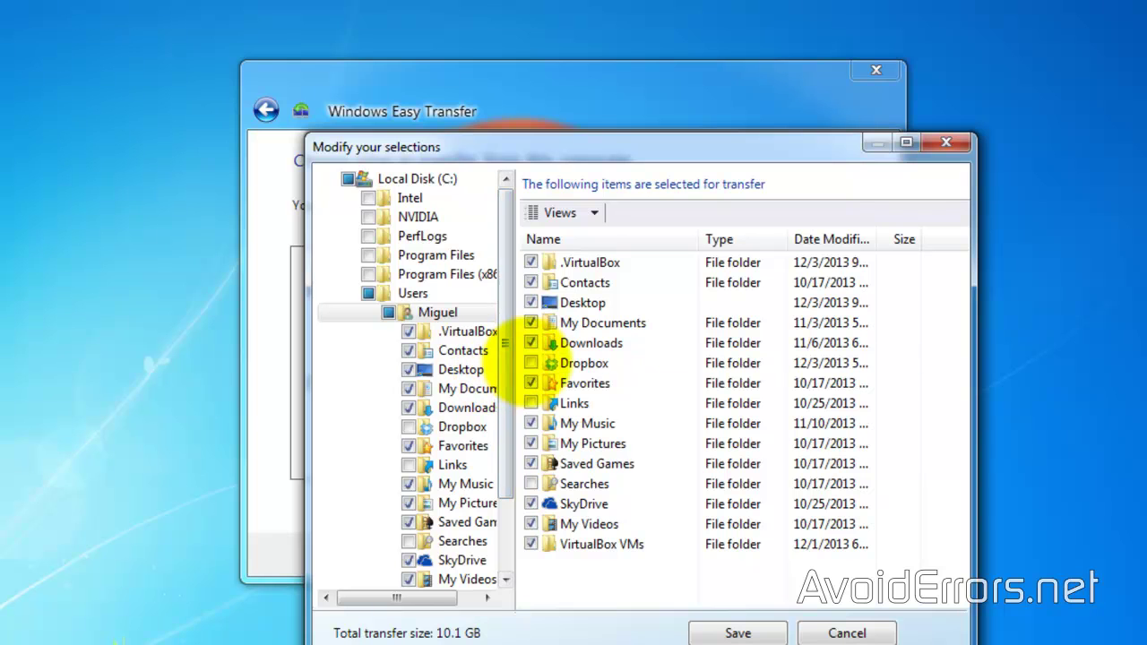
click(529, 363)
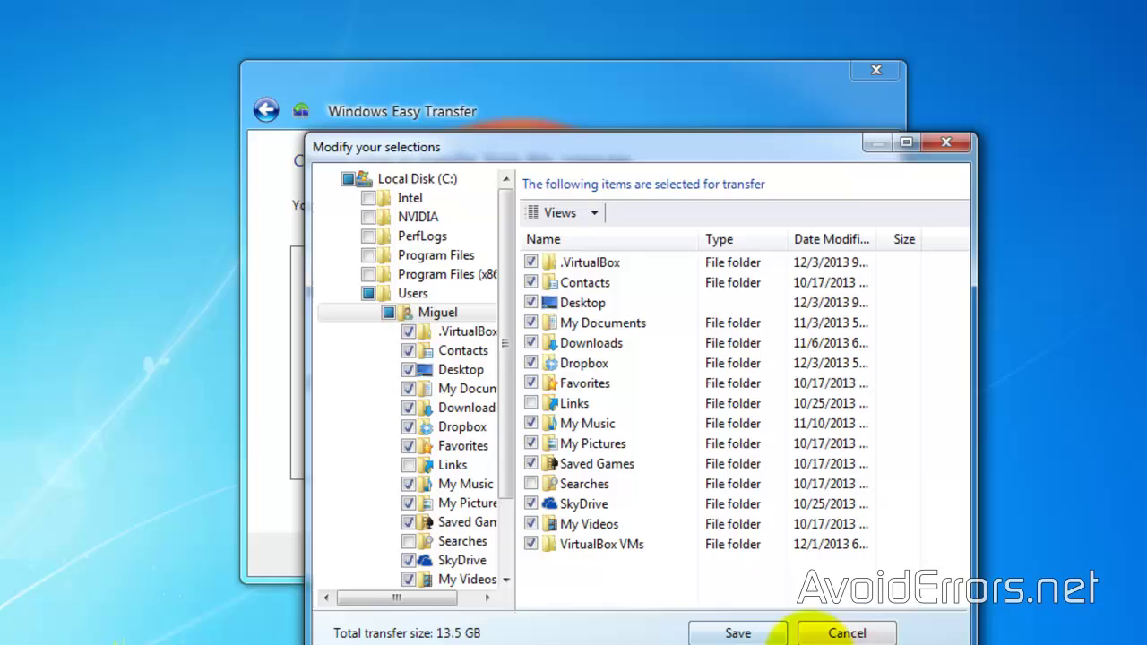
click(838, 627)
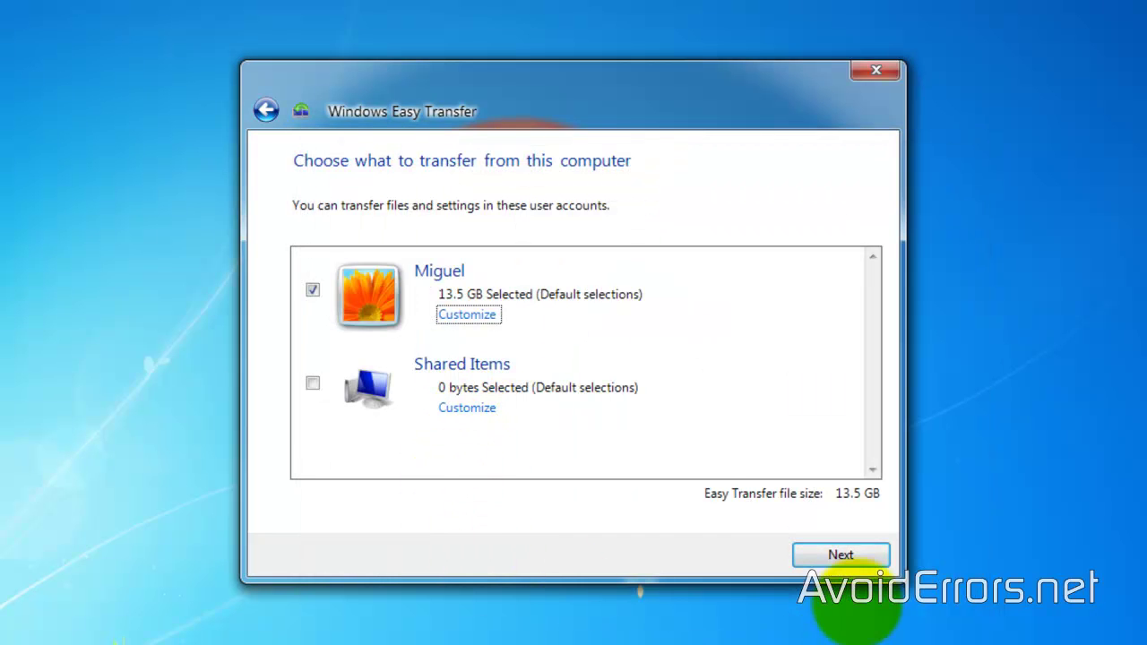
Step: Skip the password and save the transfer file to New Volume (D:) as '12-3-2013 Items from old computer'
click(856, 554)
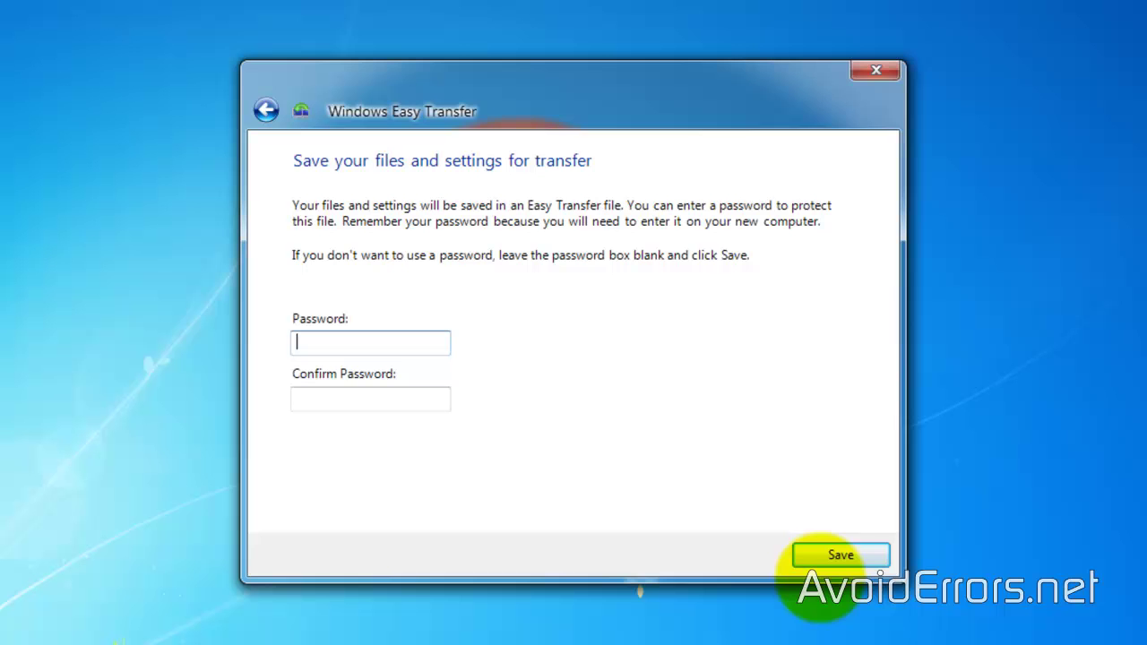
click(823, 556)
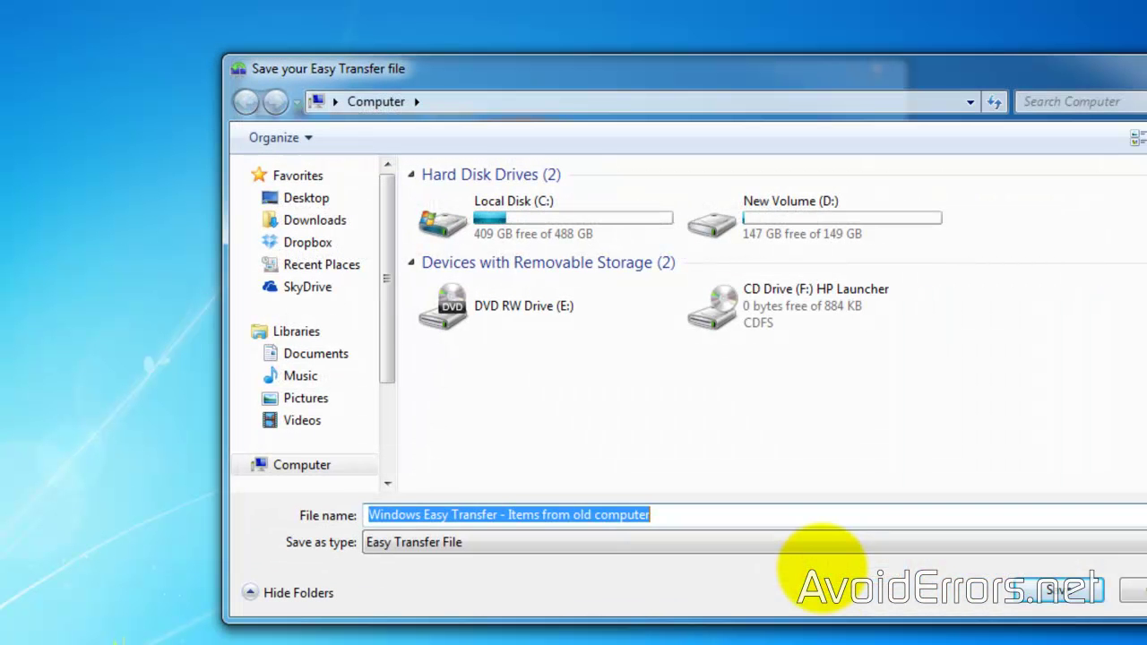
double_click(804, 231)
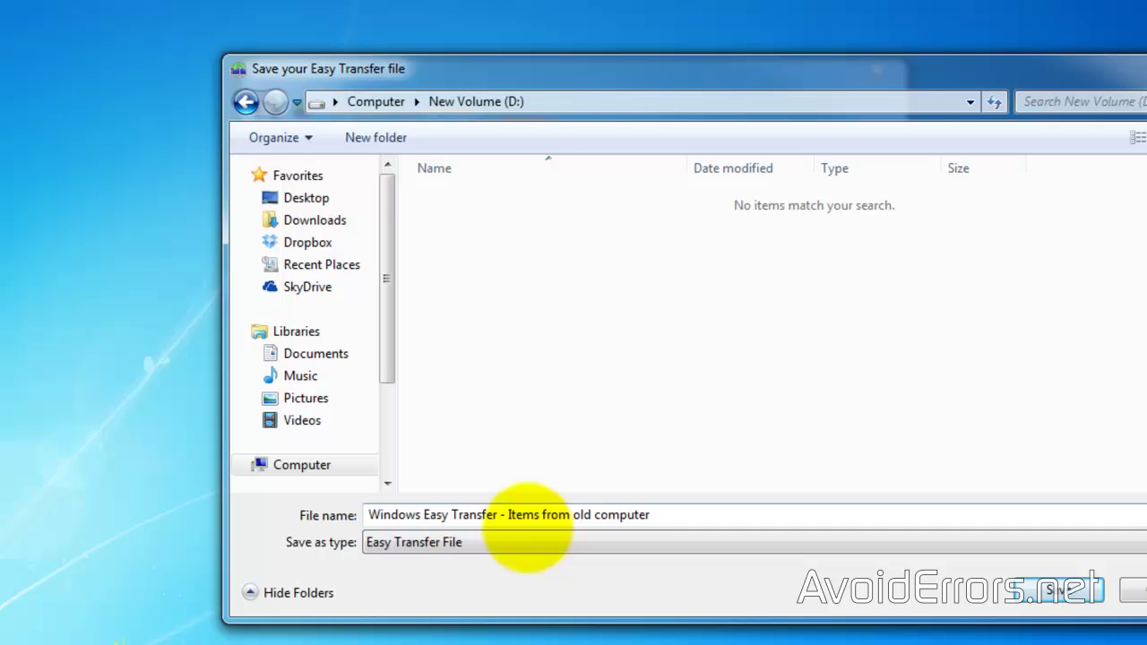
click(507, 515)
click(486, 513)
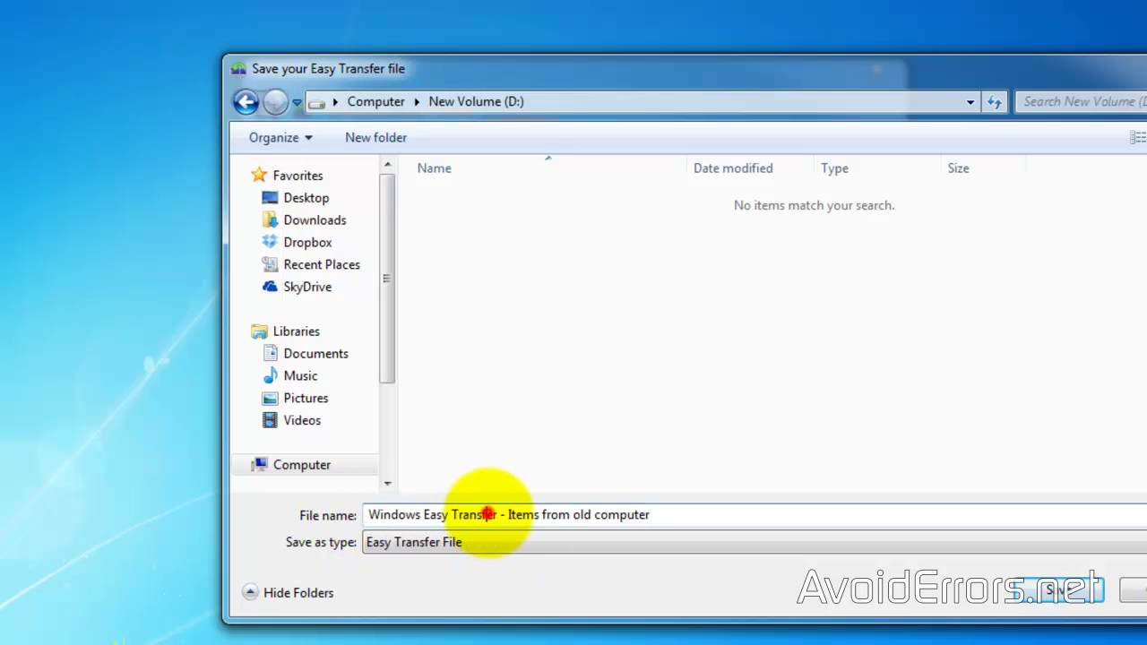
drag(507, 515, 303, 516)
key(ctrl+c)
text(12-3-2013)
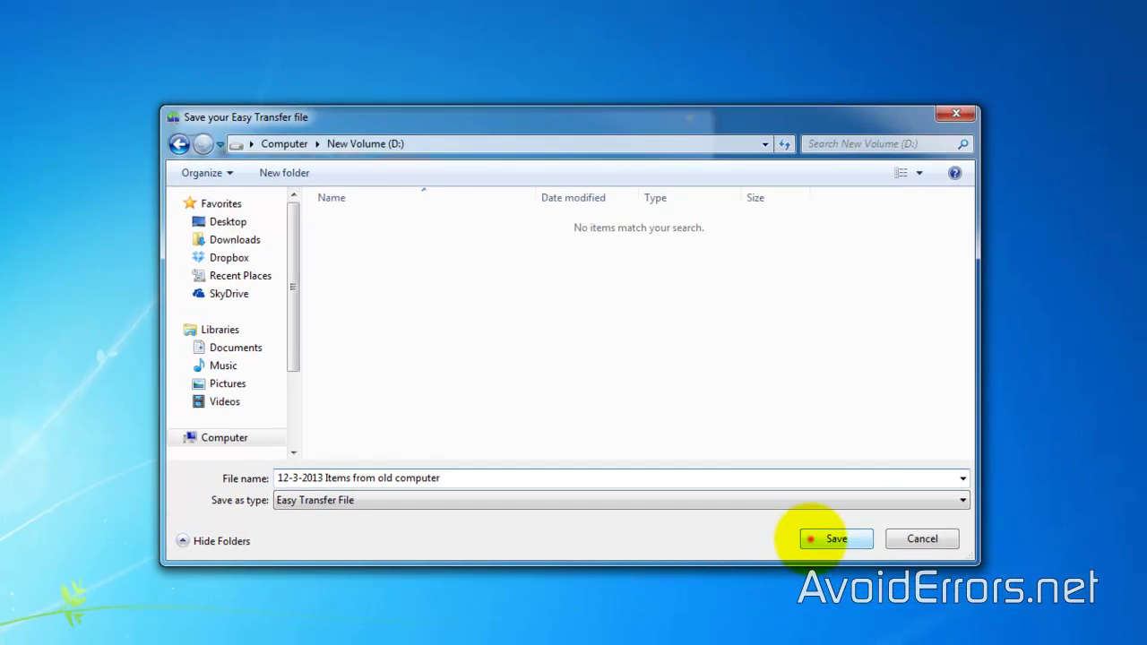
click(811, 537)
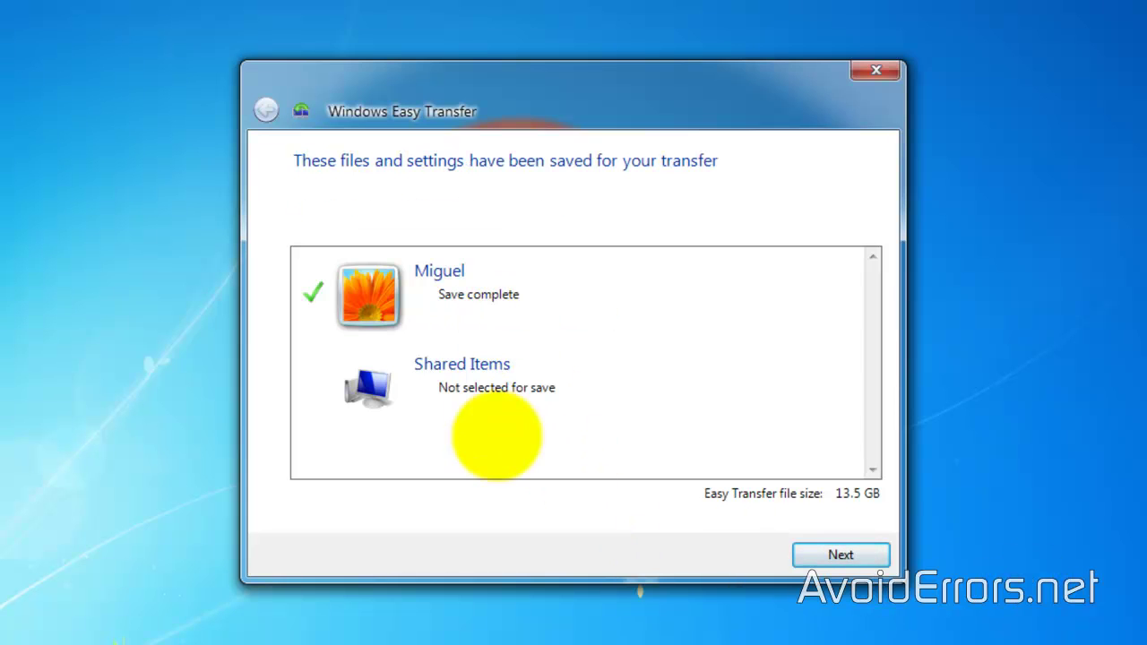
Step: Confirm the save summary and the 'Your transfer file is complete' page to close the wizard
click(835, 553)
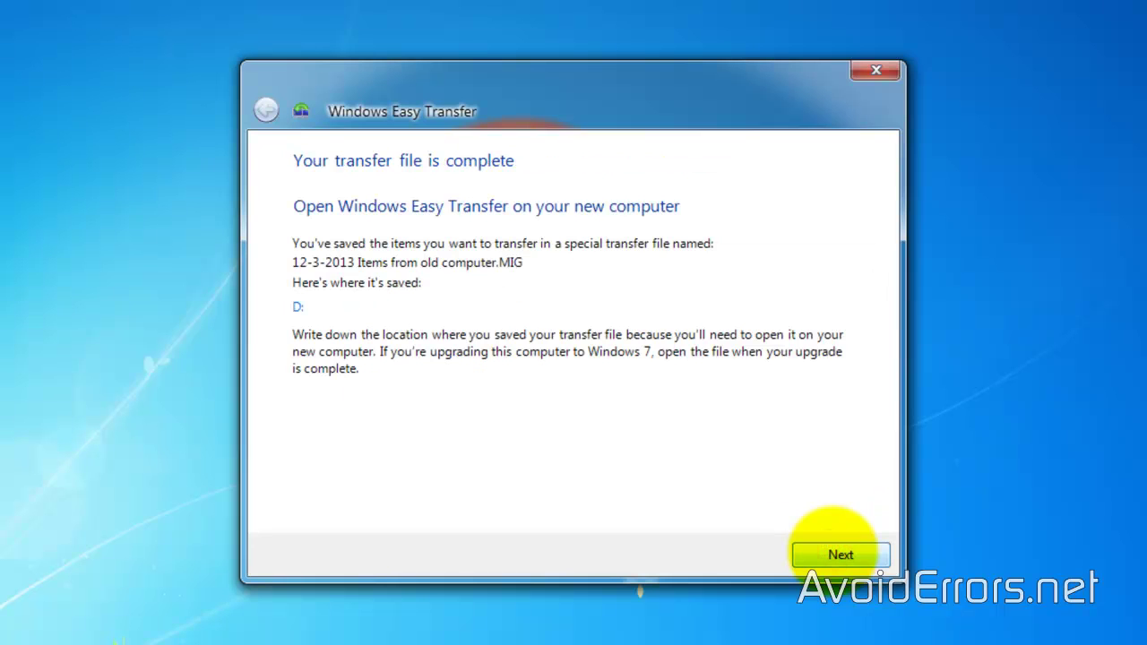
click(834, 546)
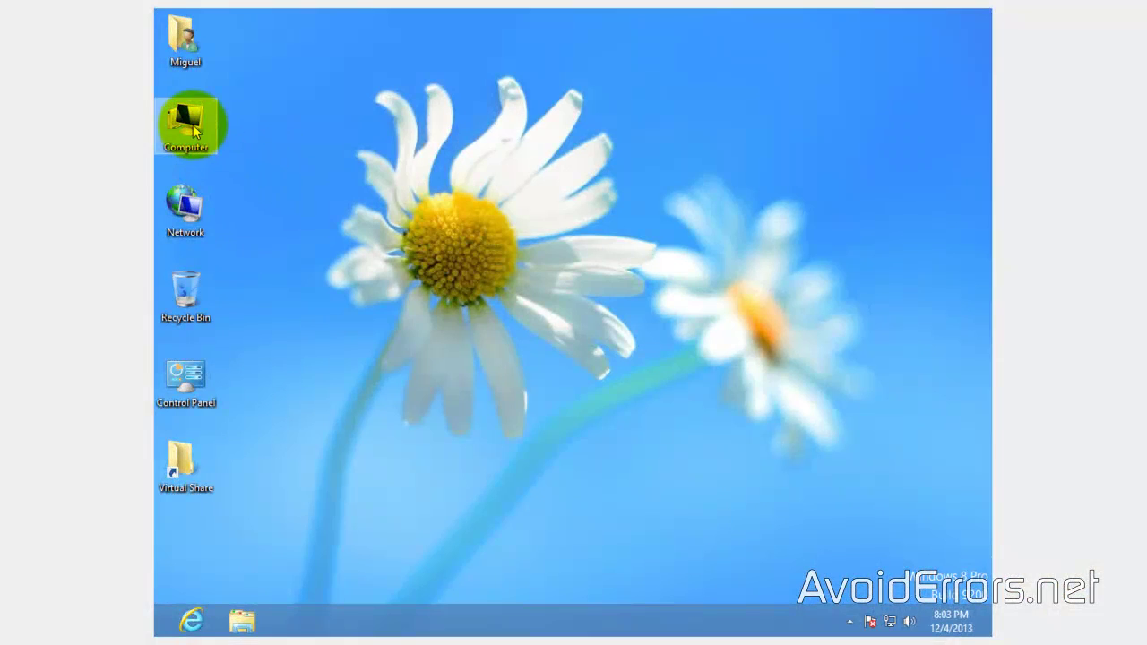
double_click(192, 127)
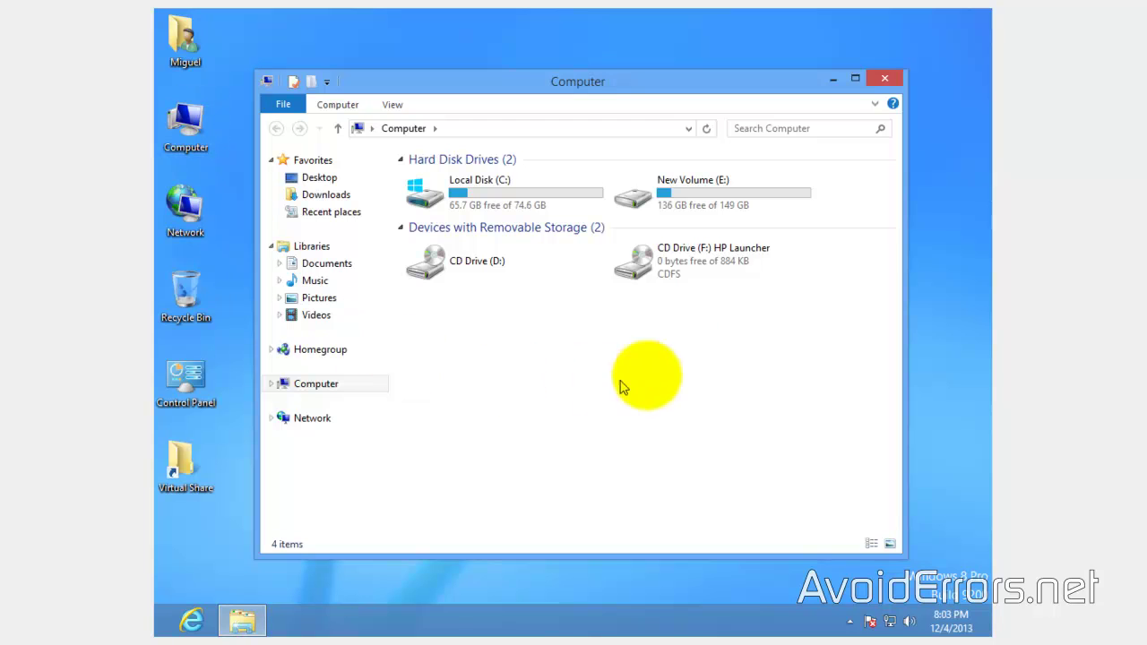
double_click(811, 212)
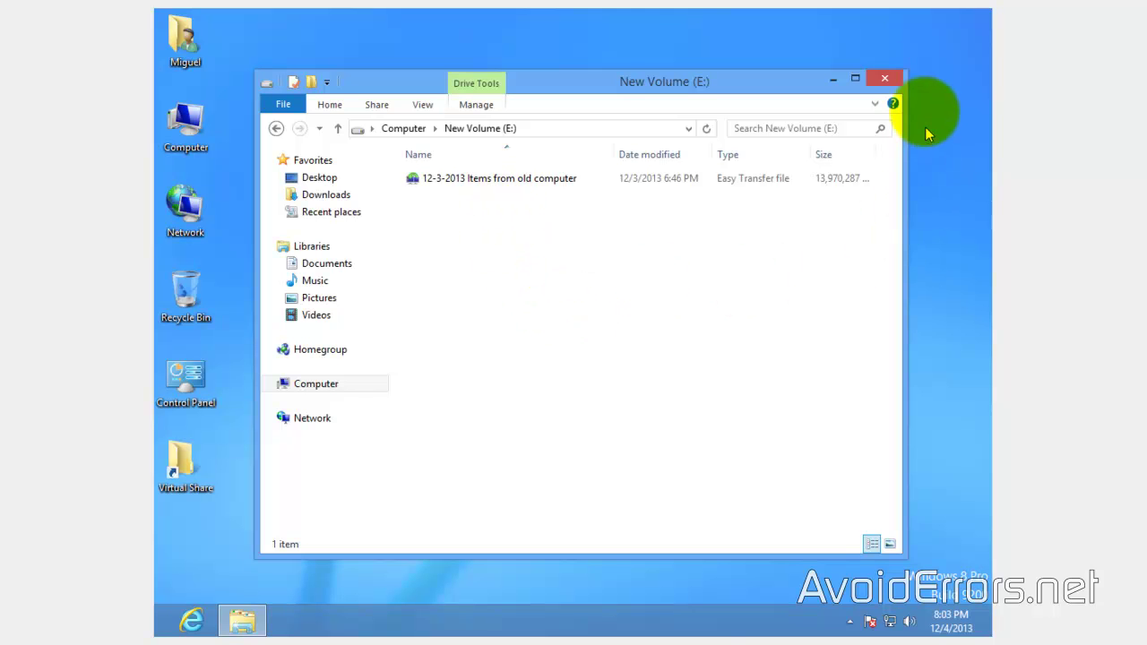
click(890, 78)
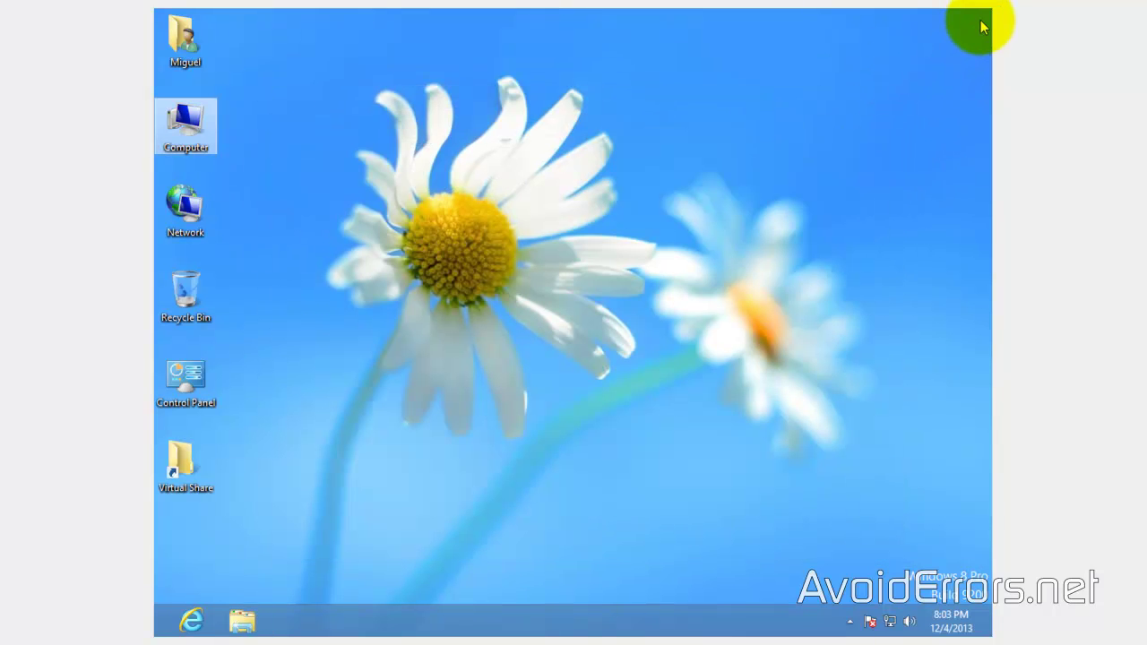
Step: Paste 'Windows Easy Transfer' into the Windows 8 app search and launch it
mouse_move(983, 26)
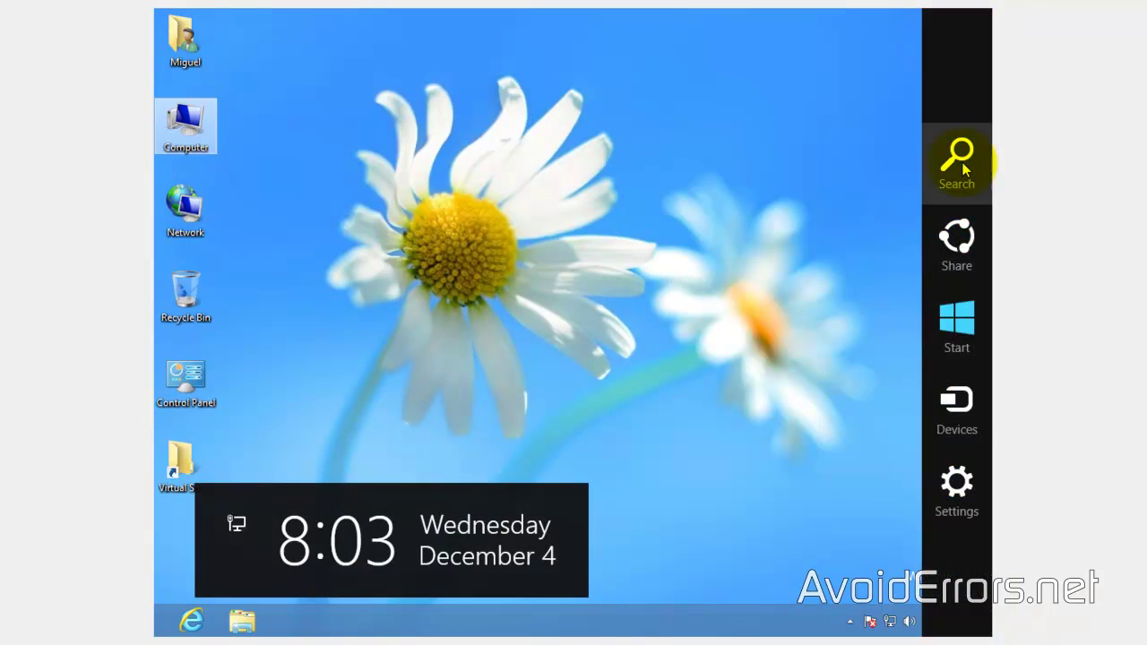
click(959, 166)
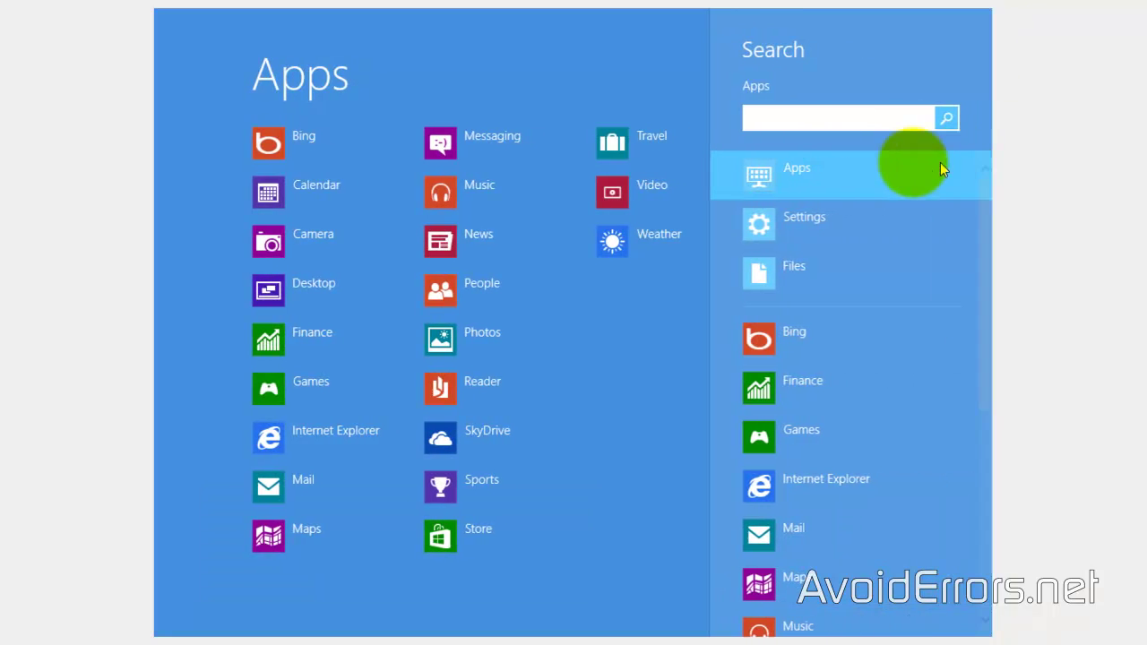
click(773, 114)
right_click(770, 116)
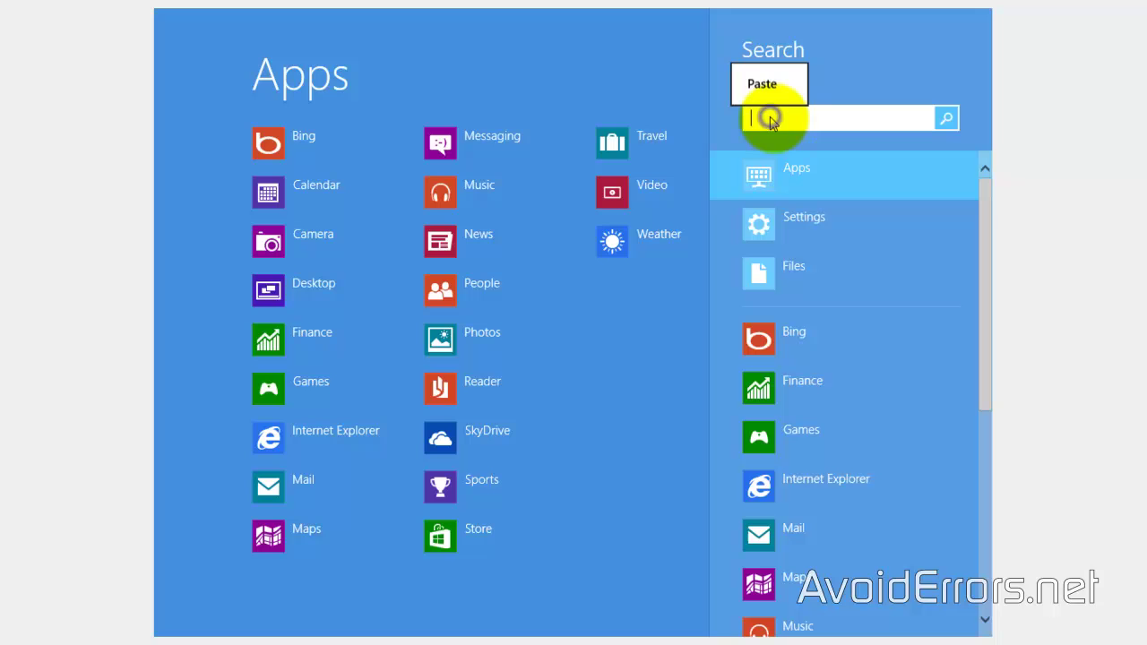
click(785, 85)
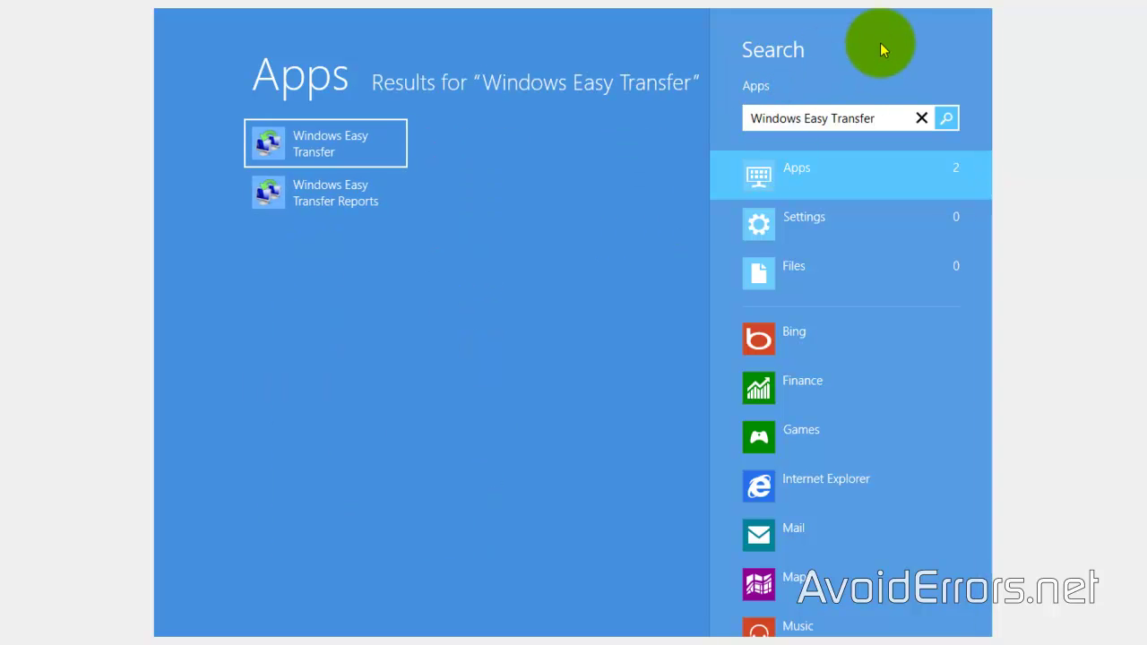
click(386, 143)
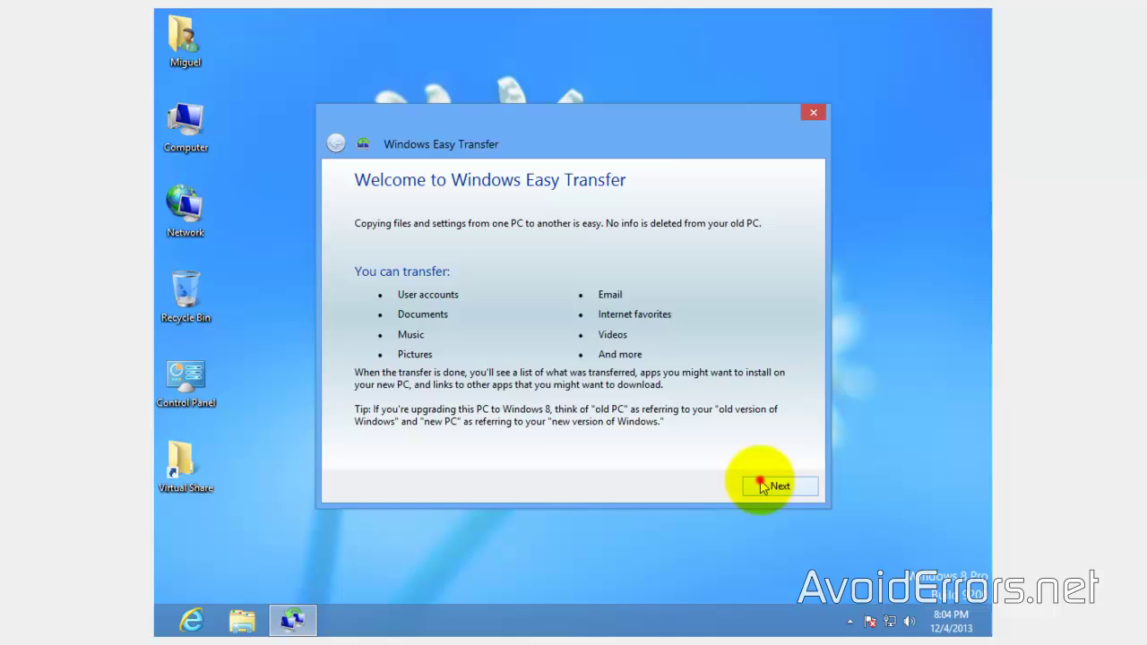
Step: Set this as the new PC using an external drive, and open '12-3-2013 Items from old computer' from New Volume (E:)
click(762, 485)
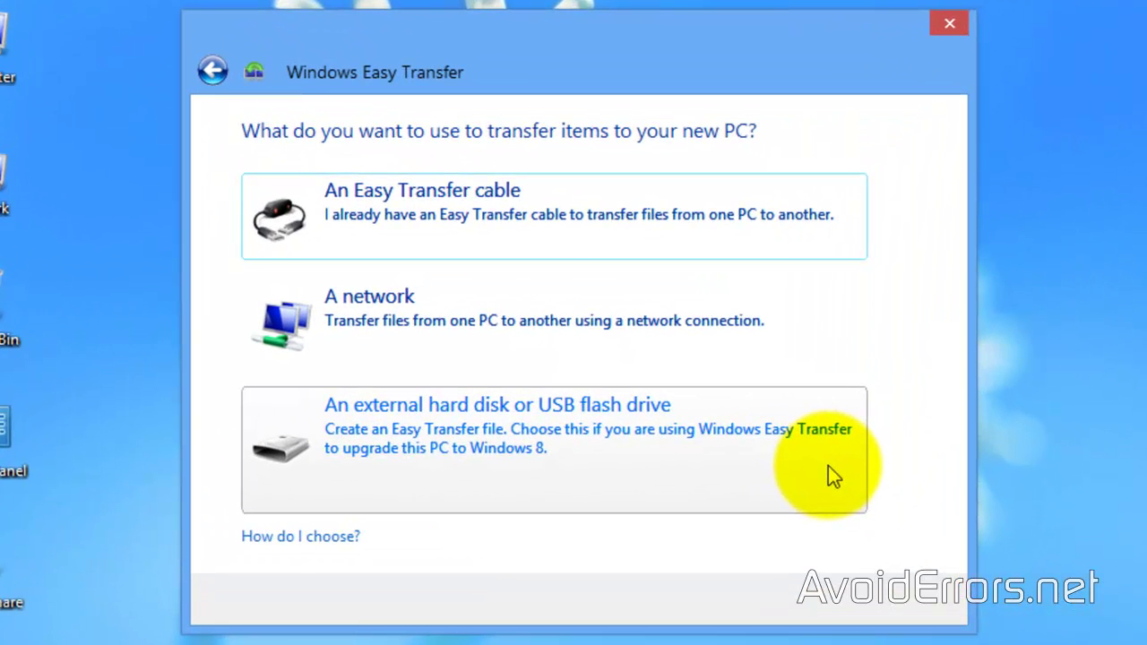
click(828, 466)
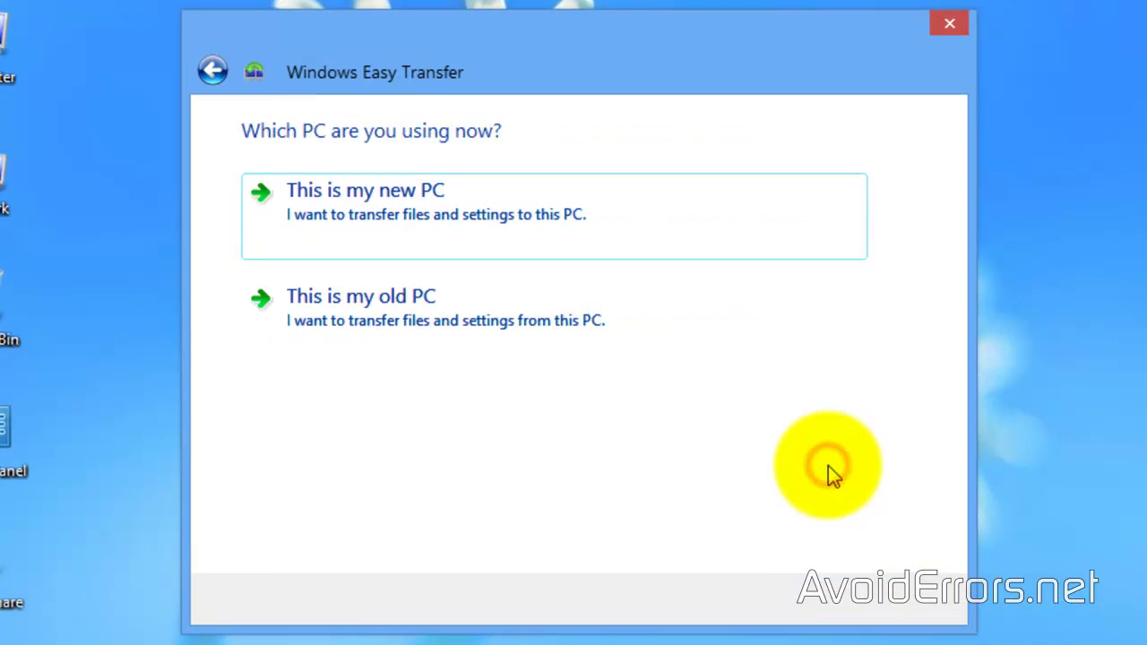
click(846, 215)
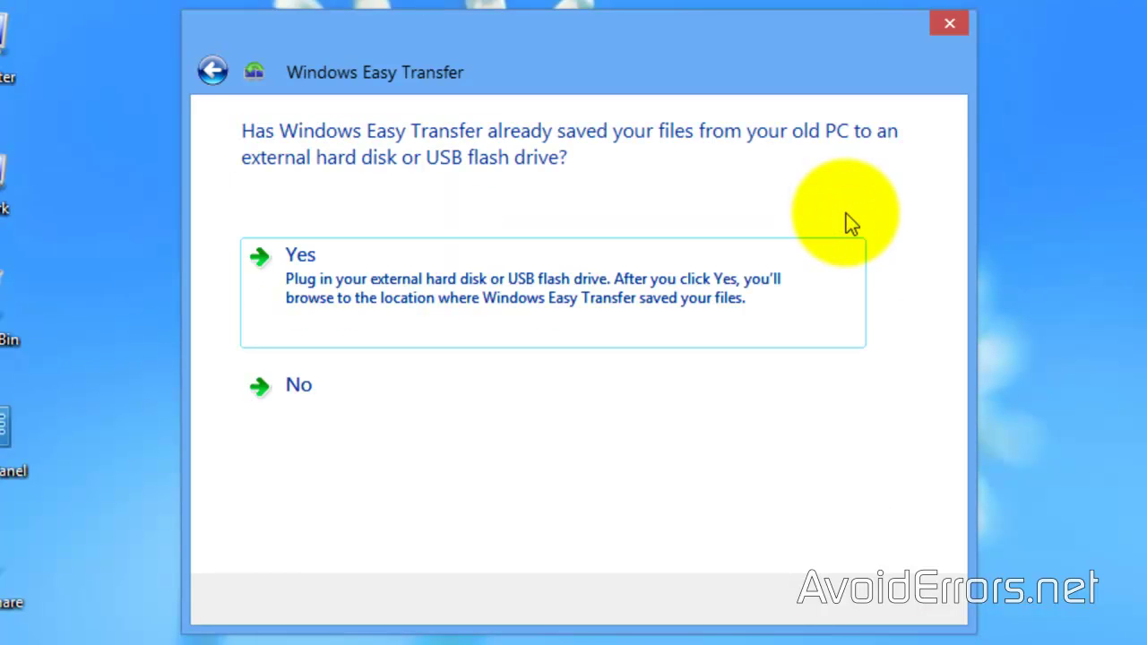
click(847, 312)
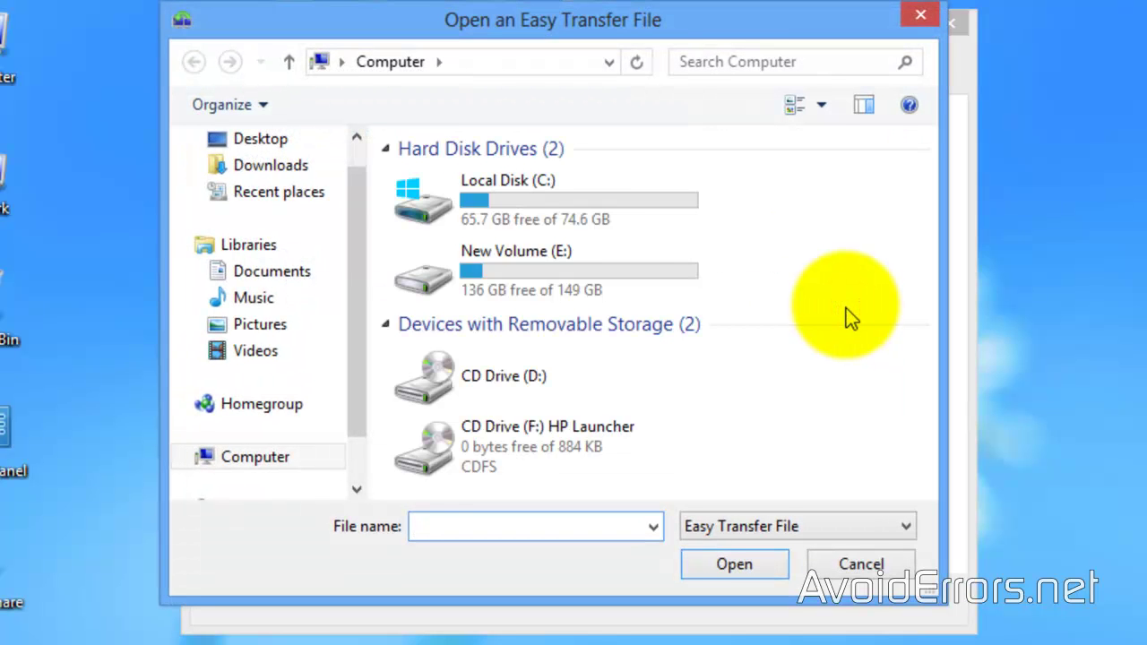
double_click(688, 278)
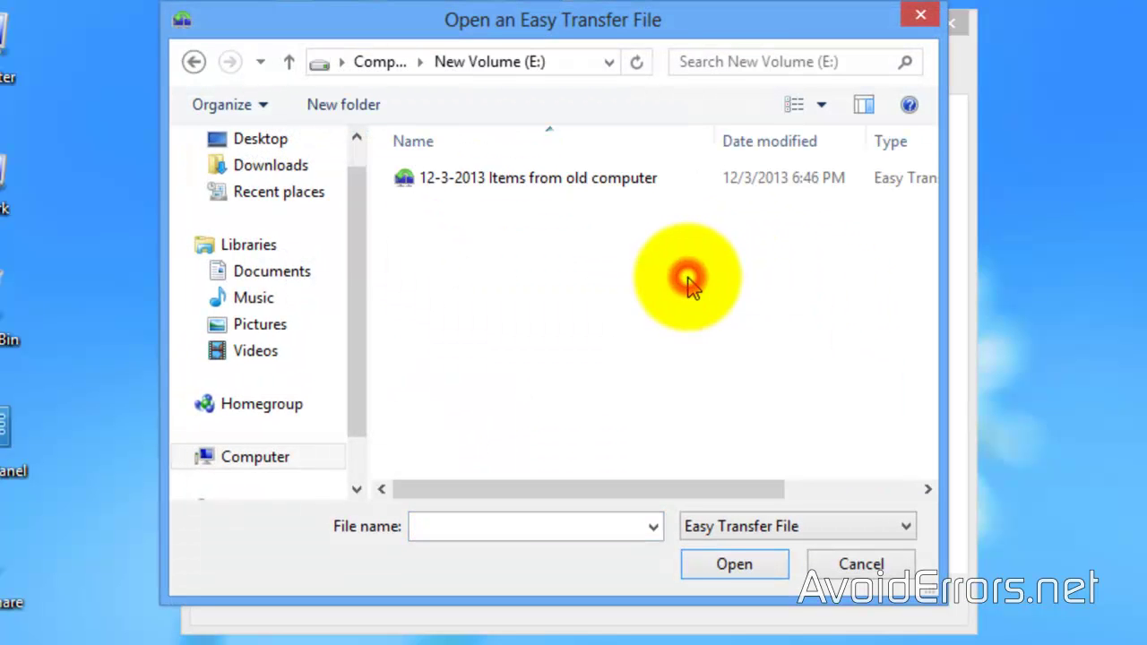
double_click(634, 182)
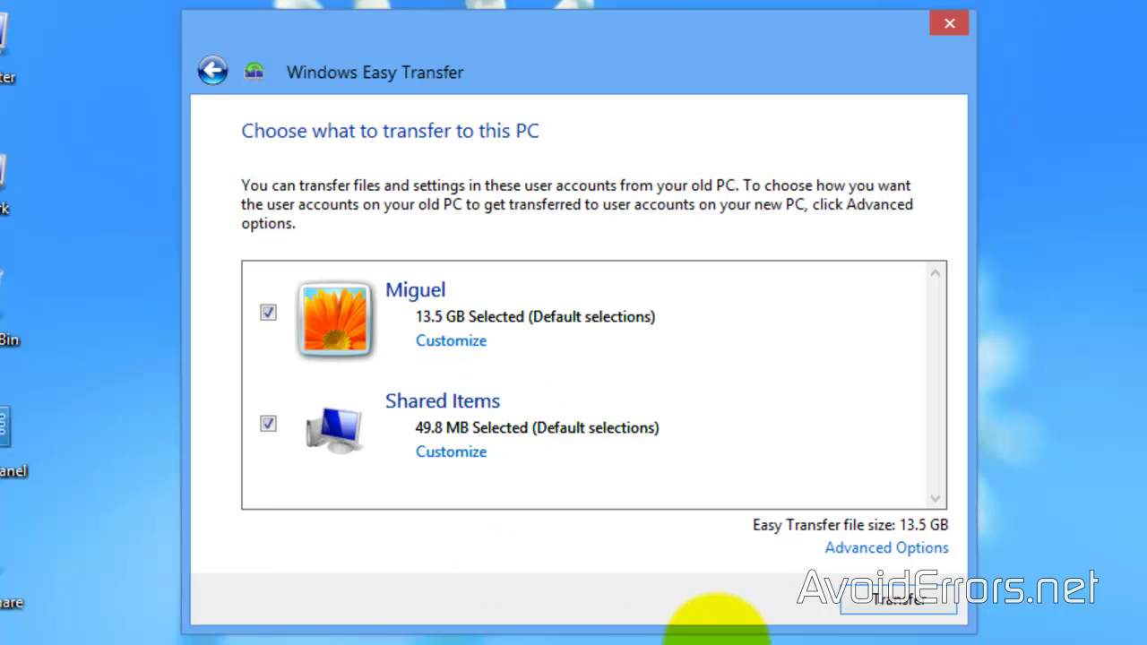
Step: Start transferring the 13.5 GB of saved items onto this PC
click(871, 609)
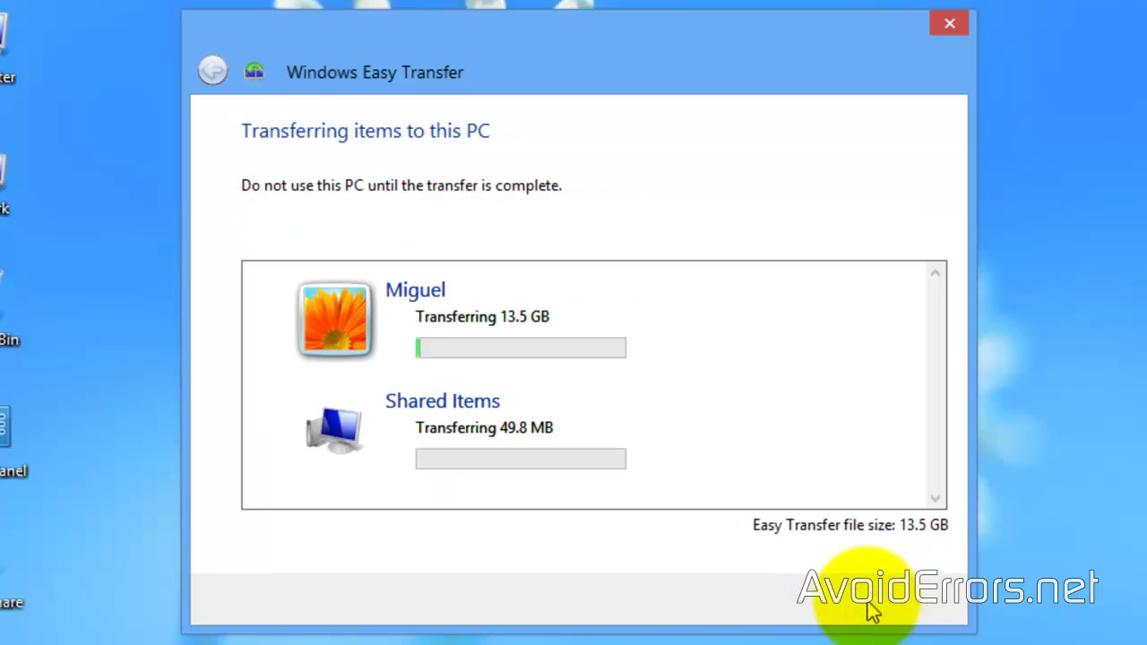